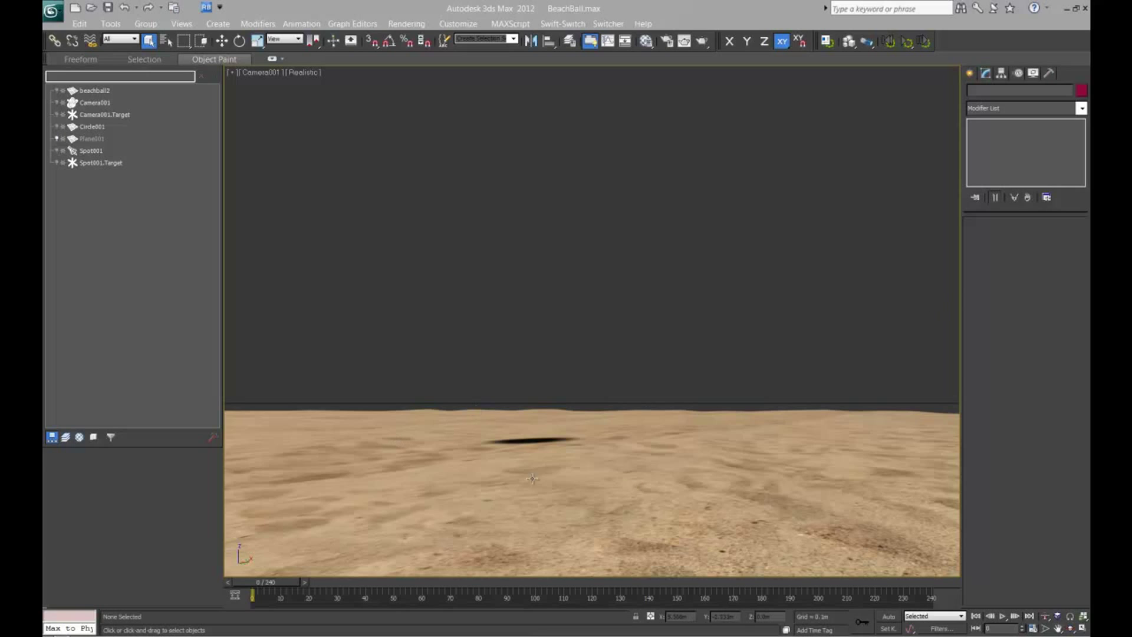
# Step: Preview the beach ball drop simulation twice, then return to frame 0
pyautogui.click(266, 72)
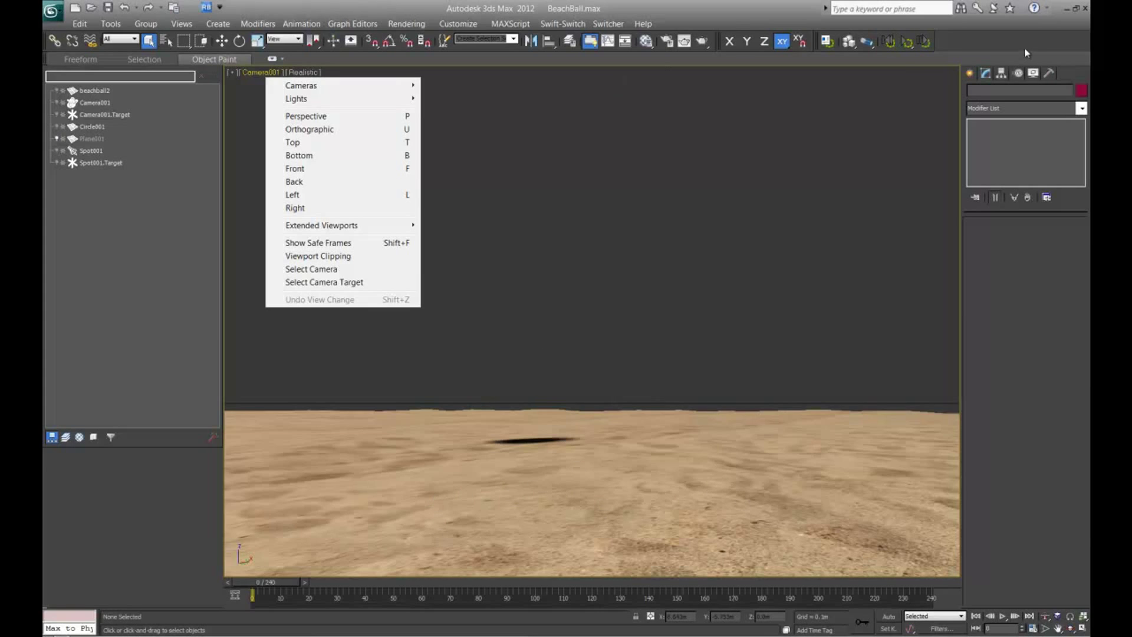
pyautogui.click(708, 98)
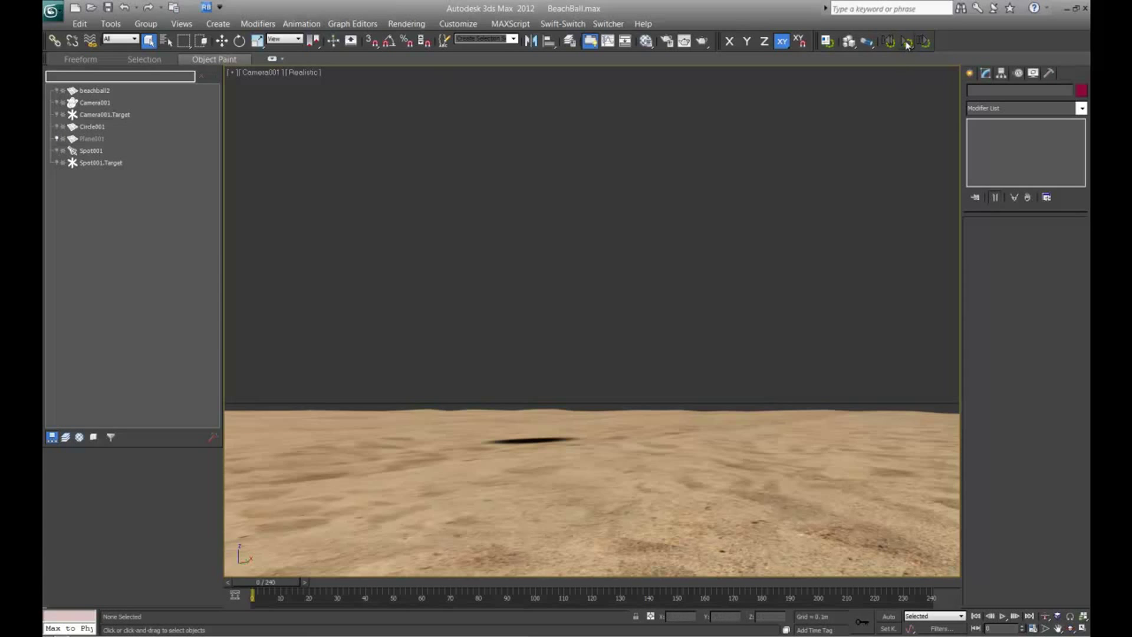
pyautogui.click(906, 44)
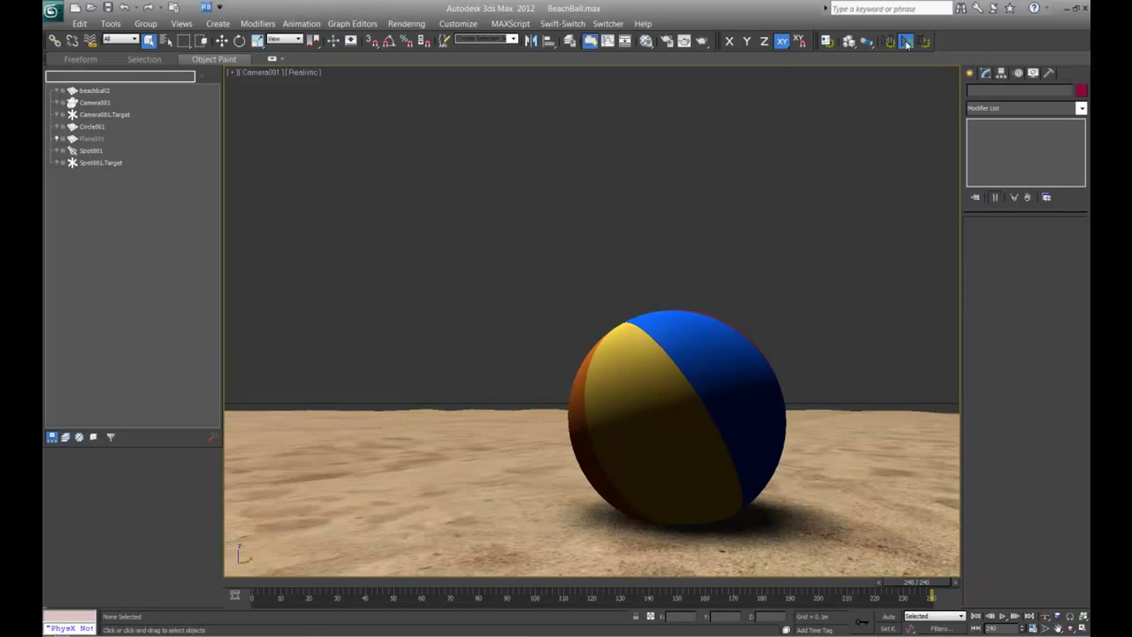
pyautogui.click(905, 43)
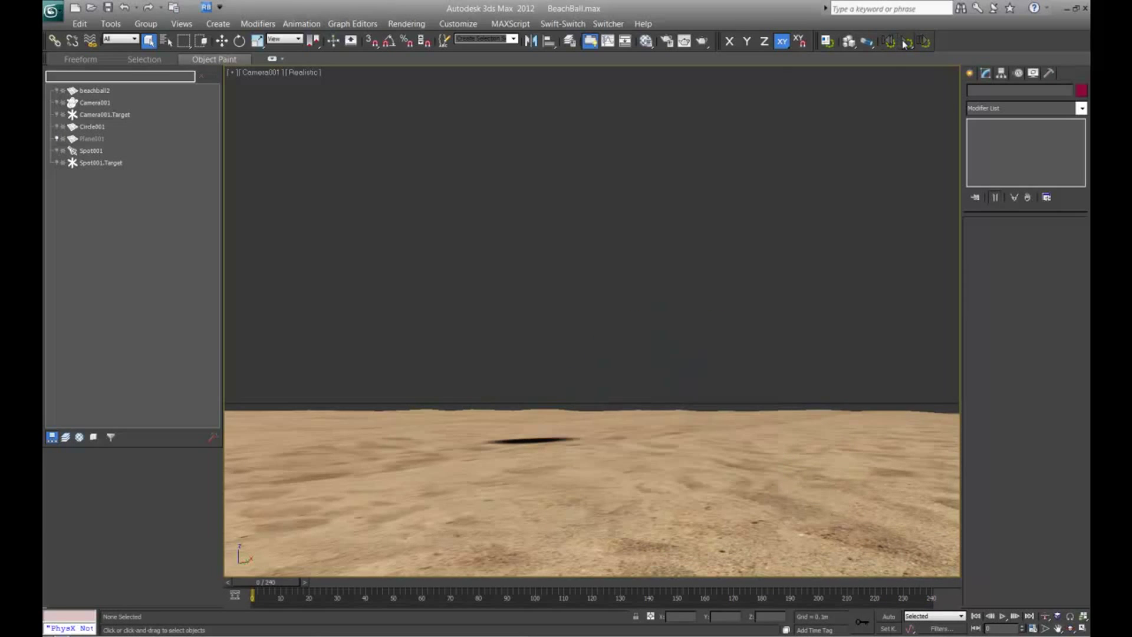
pyautogui.click(906, 43)
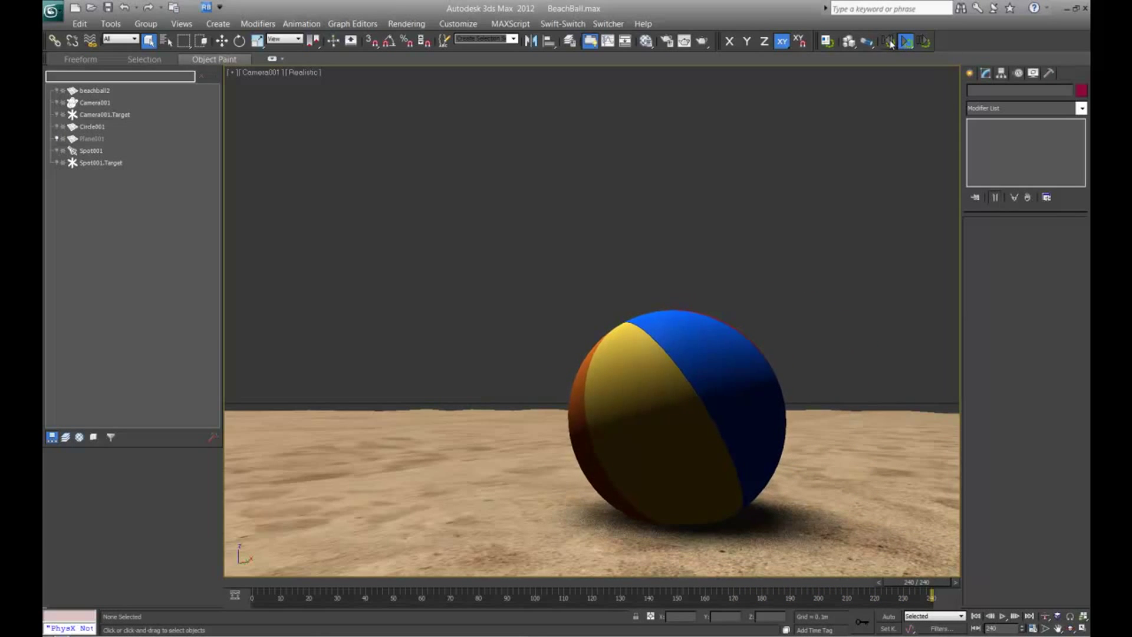
pyautogui.press('Home')
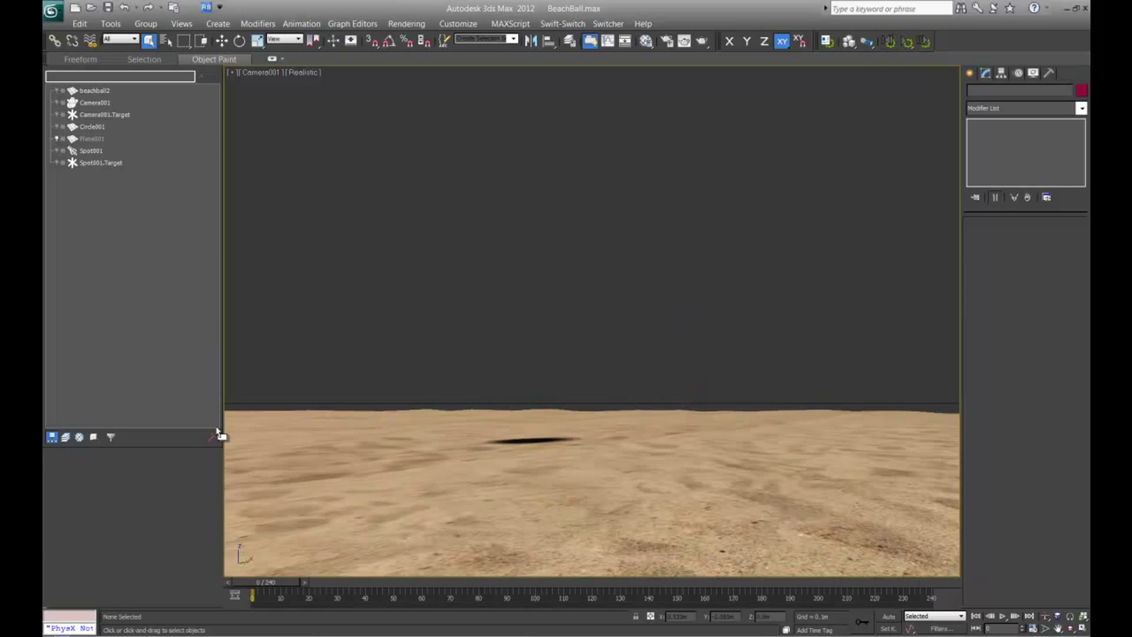
# Step: Bake beachball2's physics drop to keyframes and delete its MassFX Rigid Body modifier
pyautogui.click(96, 90)
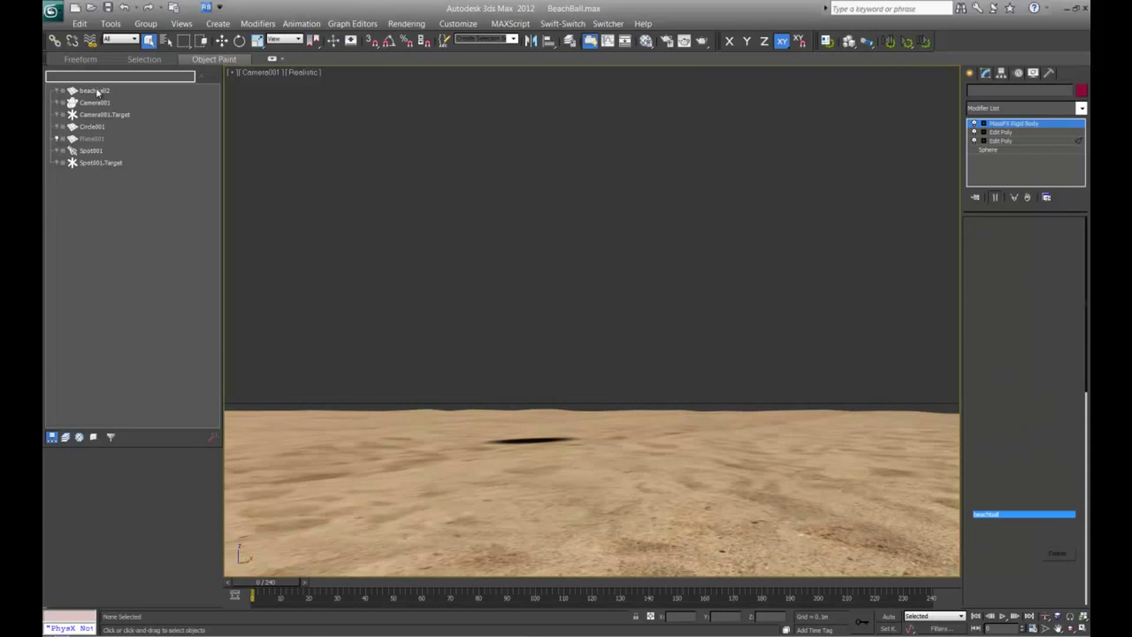
pyautogui.click(95, 90)
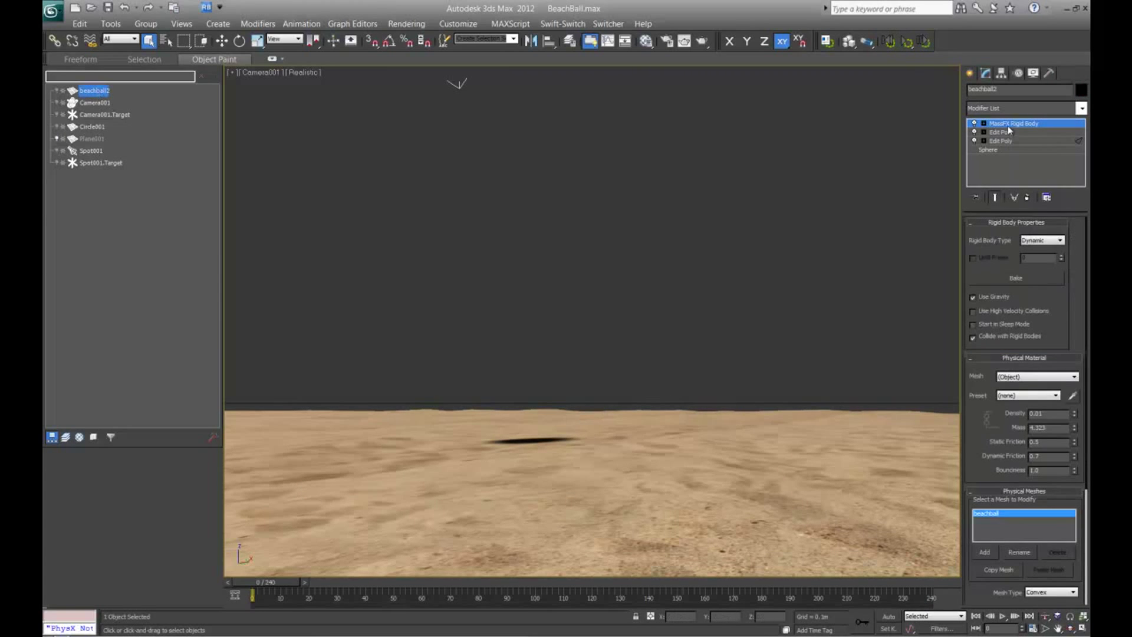
pyautogui.click(1019, 280)
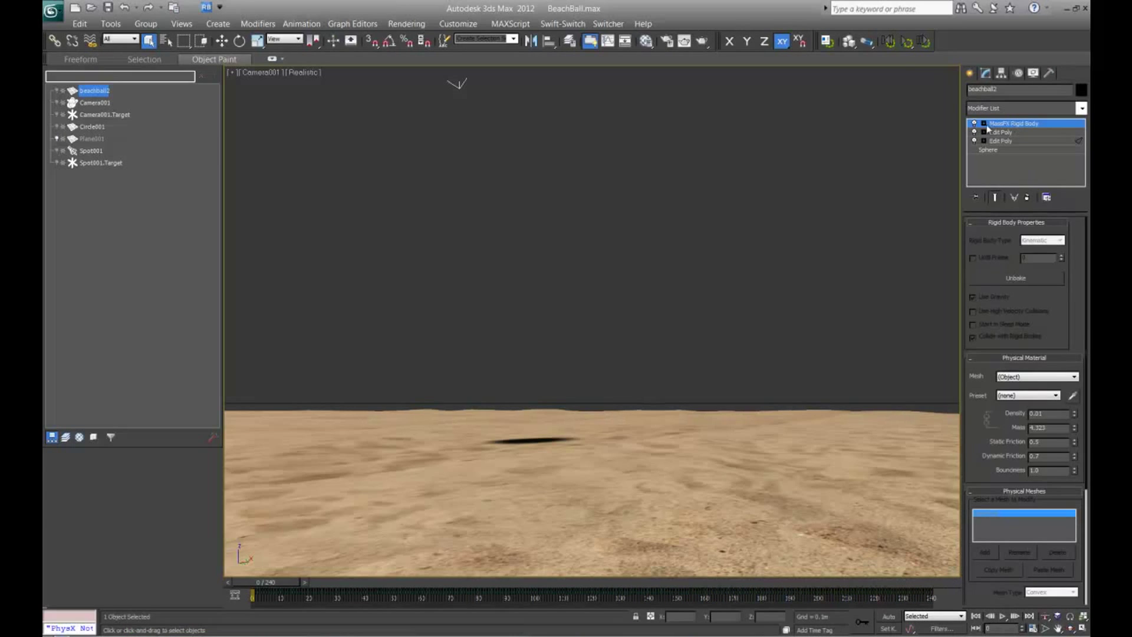
pyautogui.click(1029, 197)
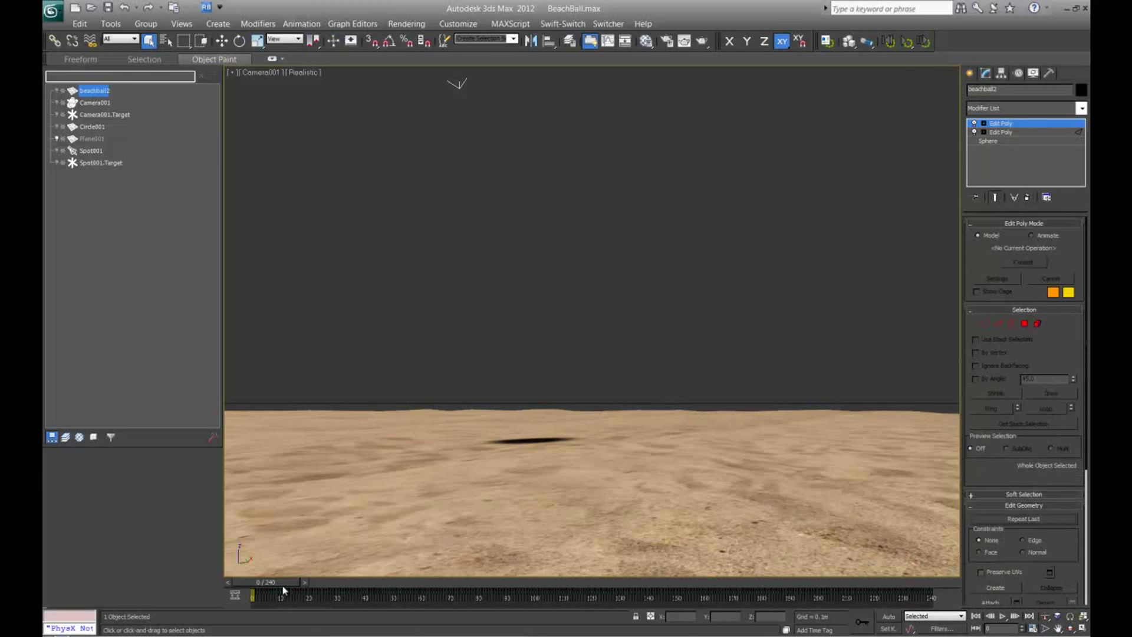
# Step: Scrub to mid-animation to check the baked fall and switch to plain object selection
pyautogui.moveTo(282, 586)
pyautogui.mouseDown()
pyautogui.moveTo(673, 587)
pyautogui.moveTo(274, 556)
pyautogui.mouseUp()
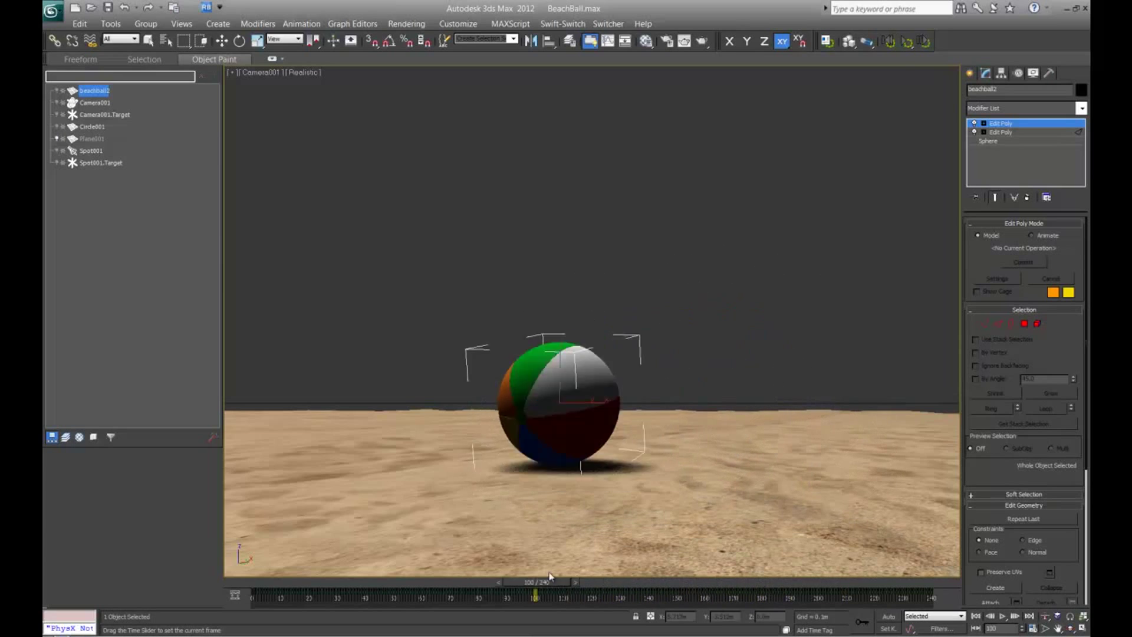
pyautogui.press('q')
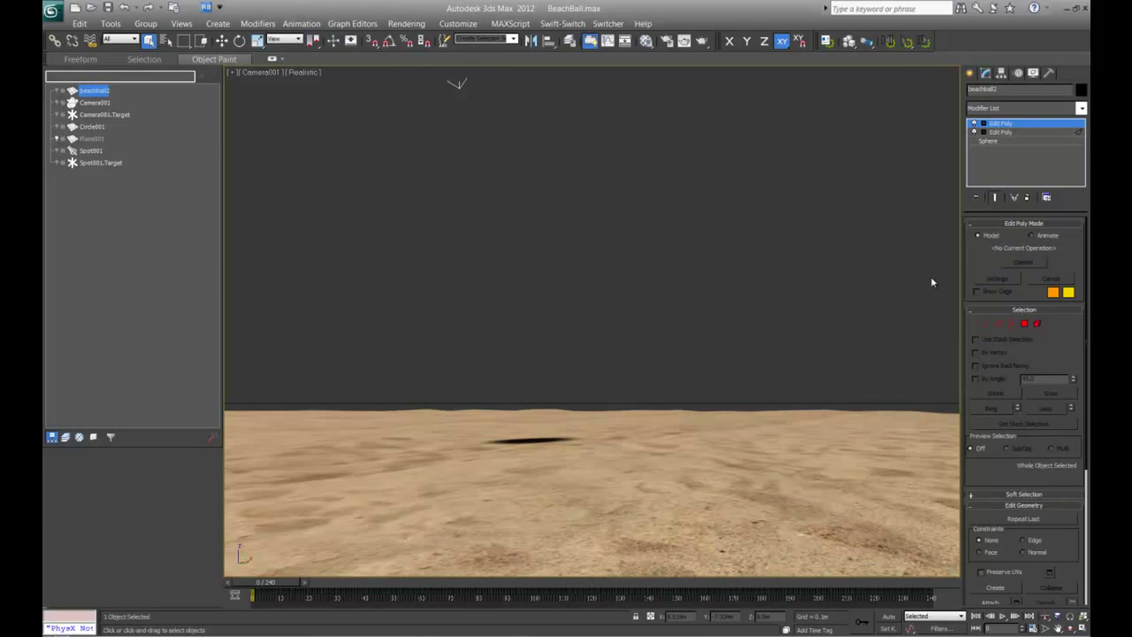
pyautogui.click(55, 13)
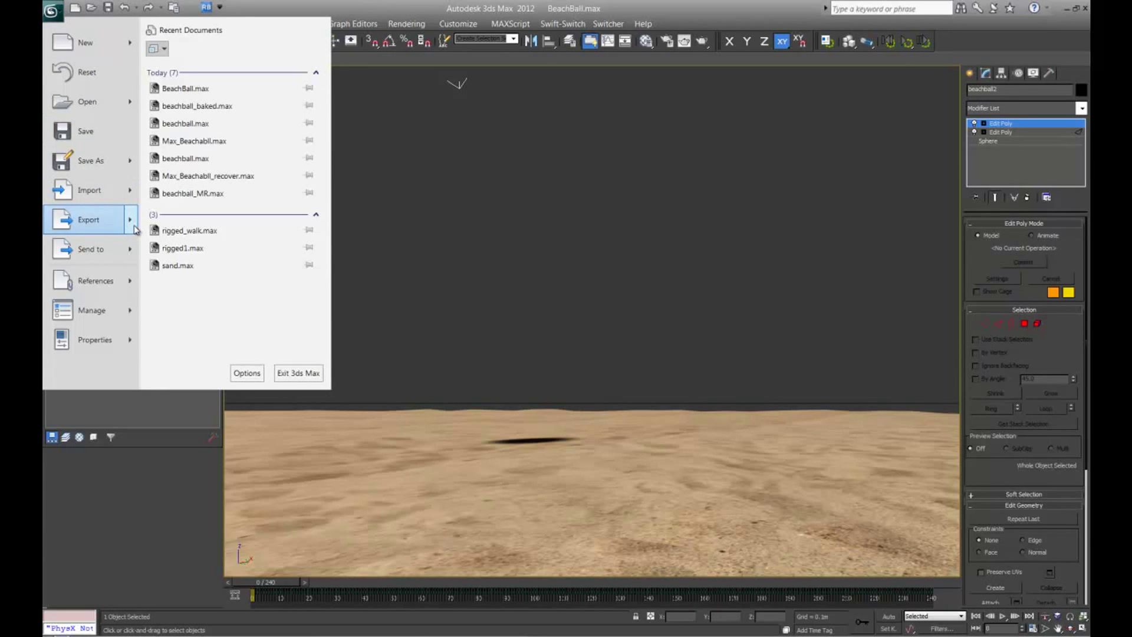
pyautogui.moveTo(88, 219)
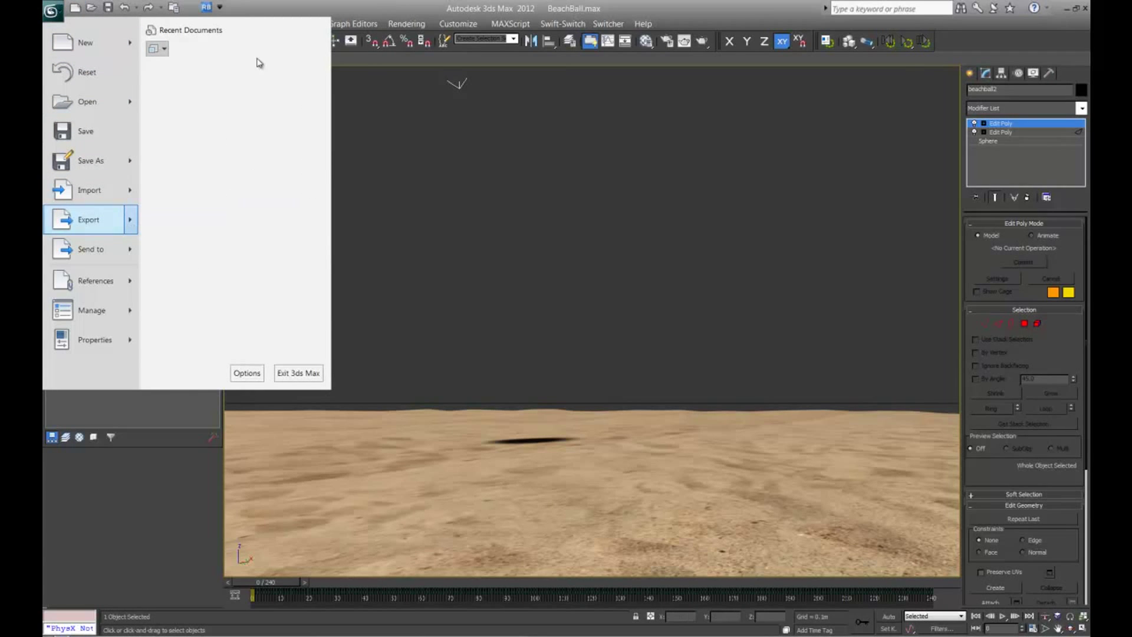
# Step: Export the scene as beachball.FBX, confirming replacement of the existing file
pyautogui.click(234, 79)
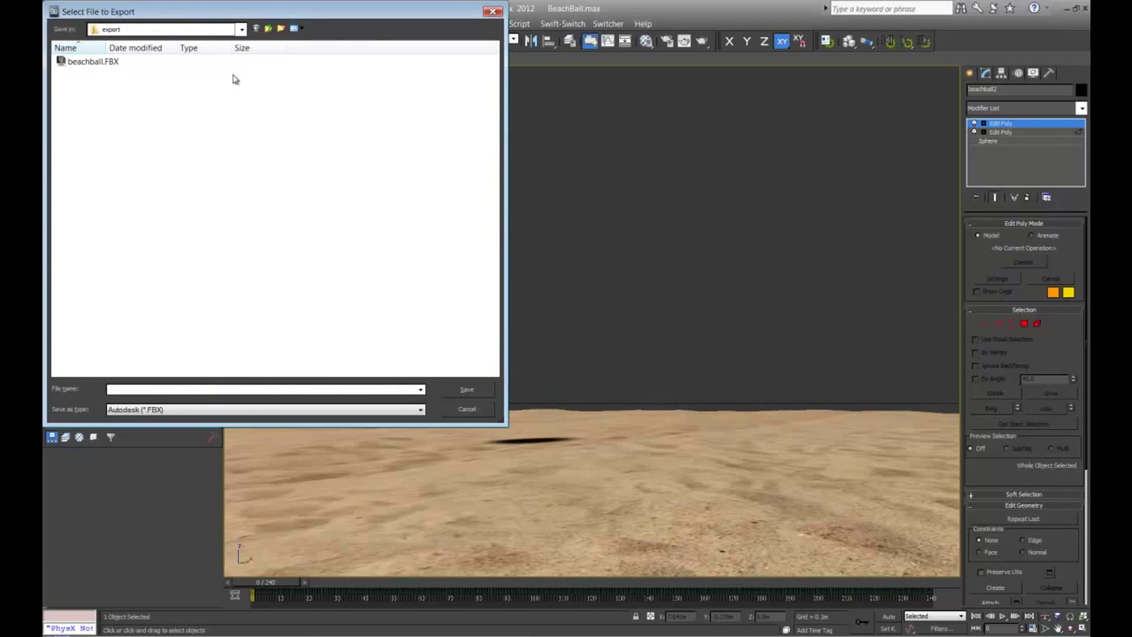
pyautogui.doubleClick(106, 62)
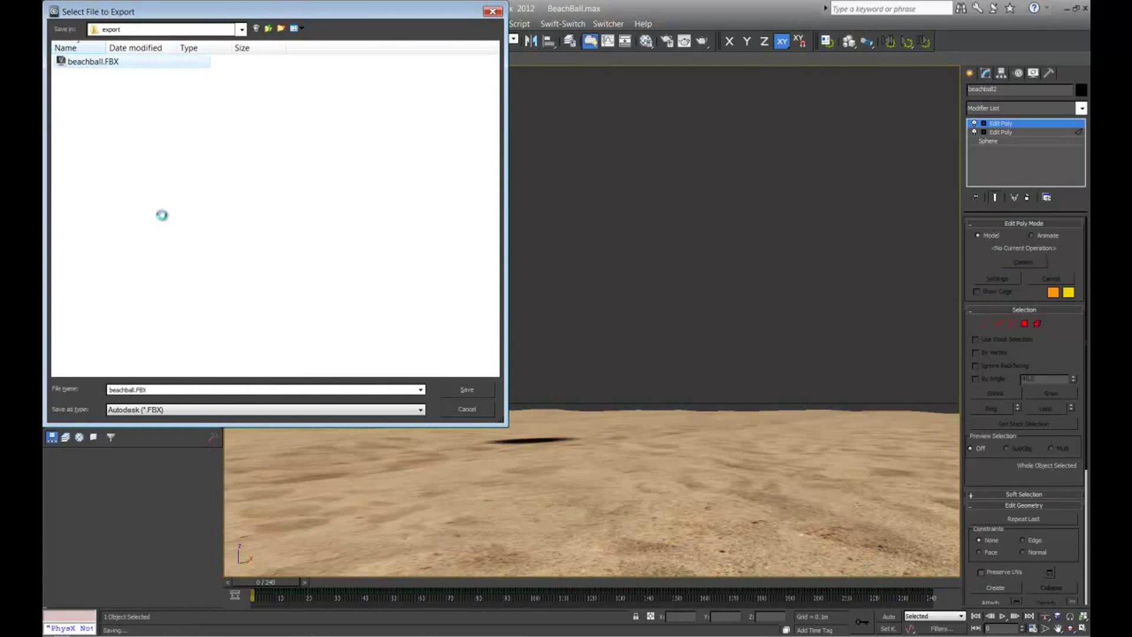
pyautogui.click(465, 392)
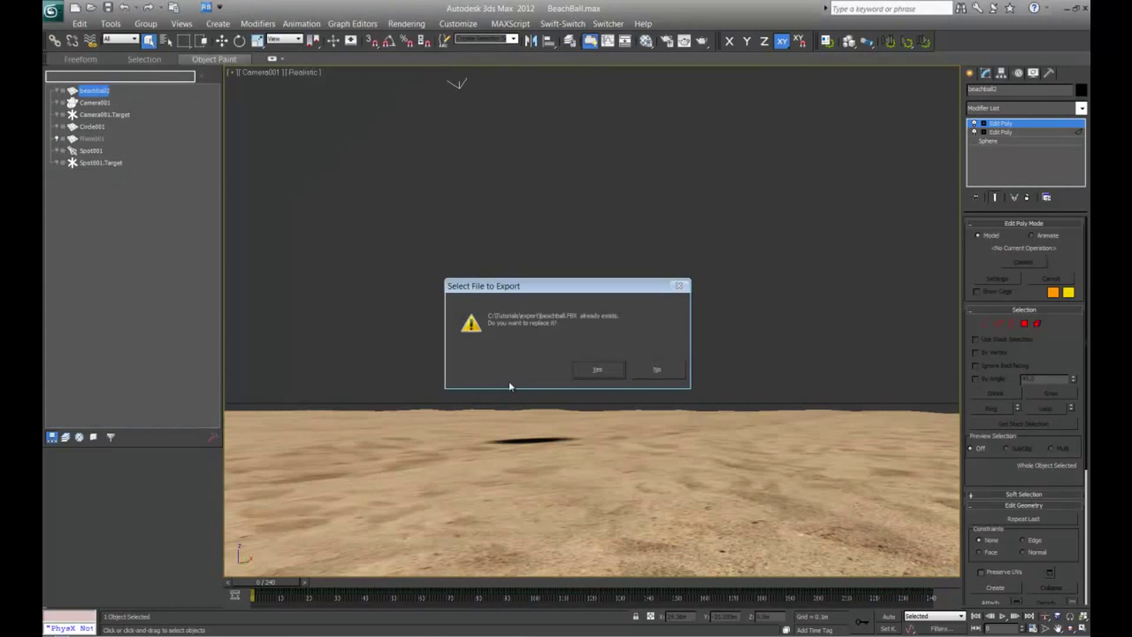
pyautogui.click(586, 370)
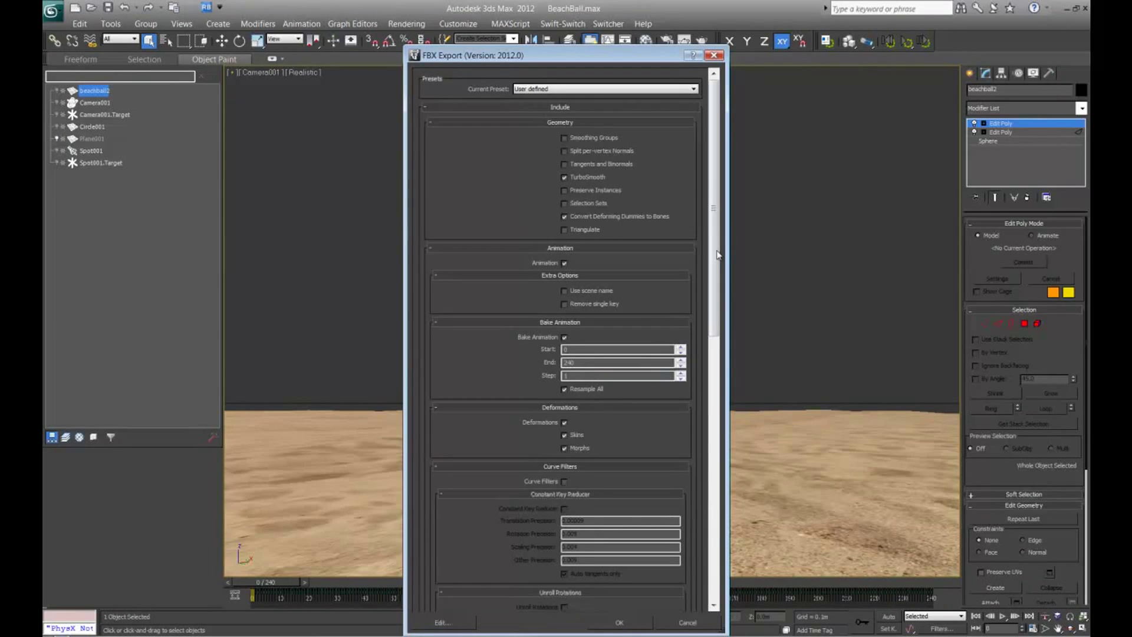
pyautogui.moveTo(715, 257); pyautogui.dragTo(713, 529)
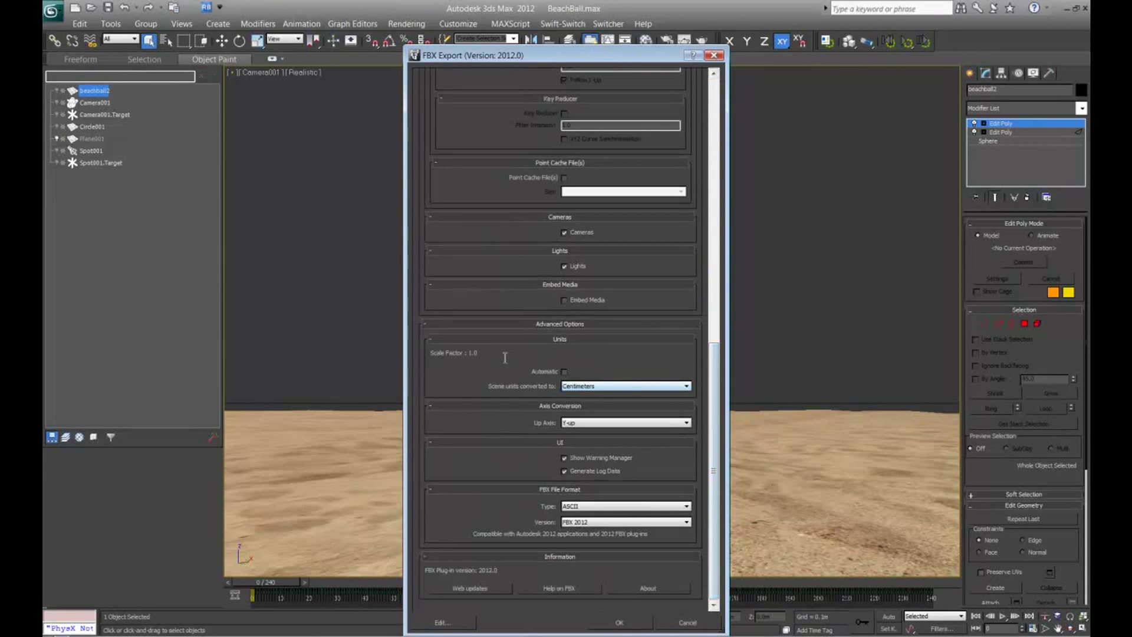
# Step: Check the scene unit conversion setting and run the FBX export
pyautogui.click(576, 386)
pyautogui.click(633, 623)
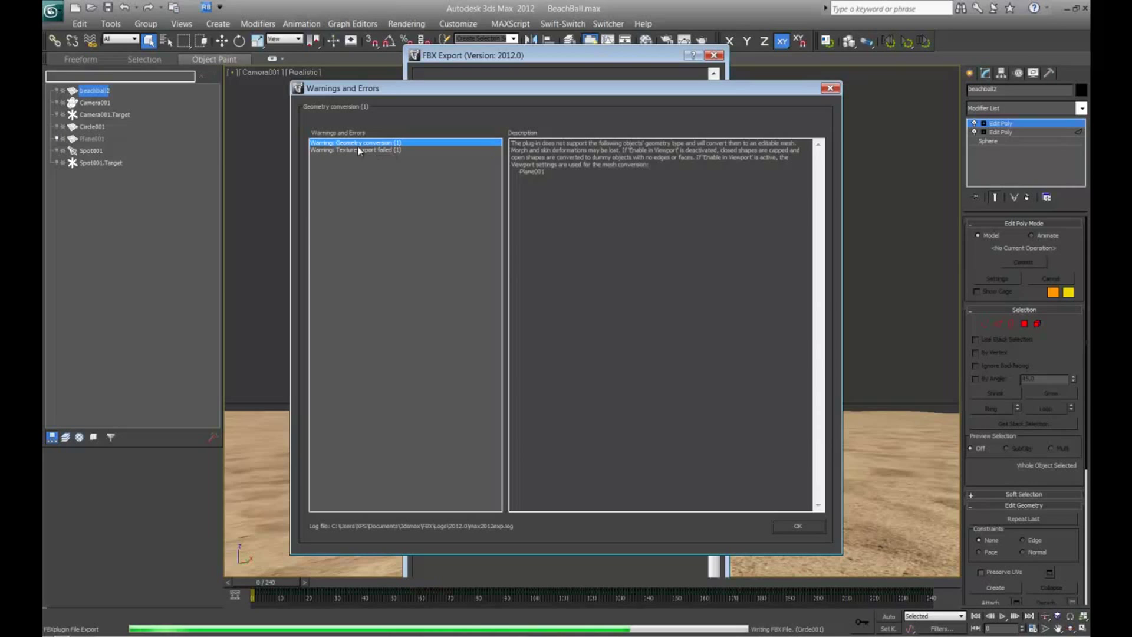
# Step: Dismiss the FBX export Warnings and Errors report to finish the export
pyautogui.click(795, 528)
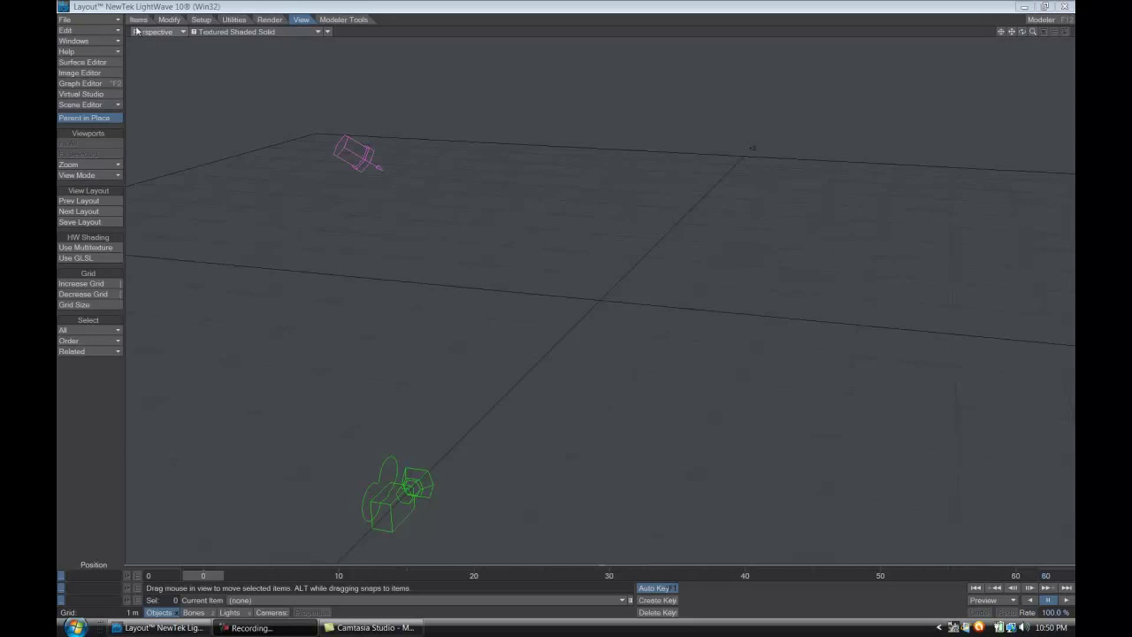
# Step: Load Beachball.FBX as a scene, accepting the FBX importer's default settings
pyautogui.click(119, 21)
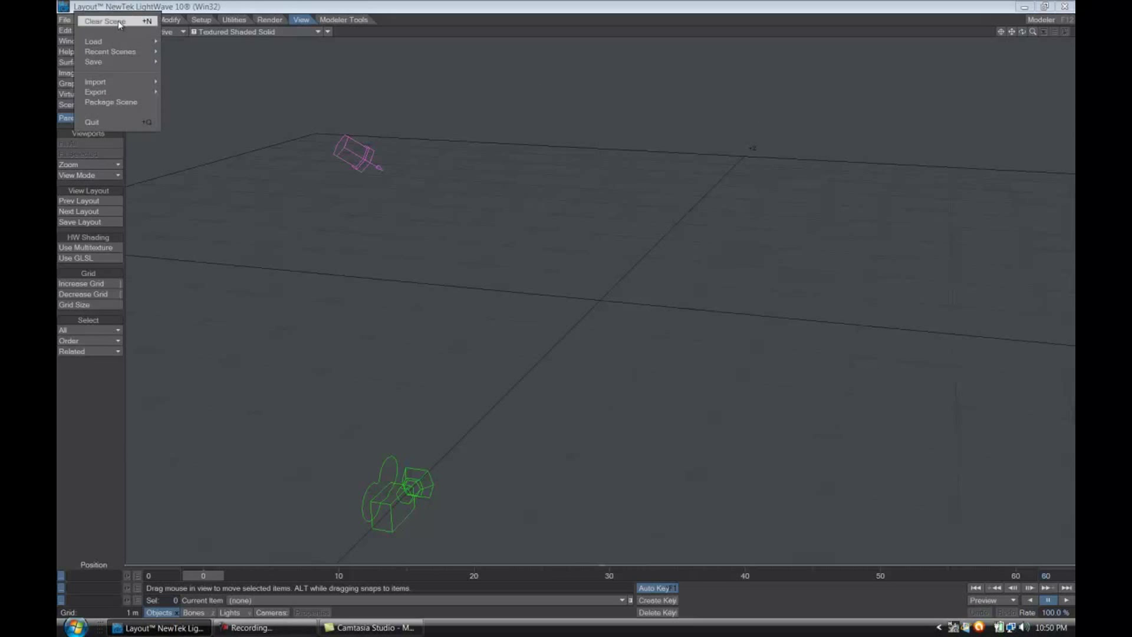
pyautogui.moveTo(94, 42)
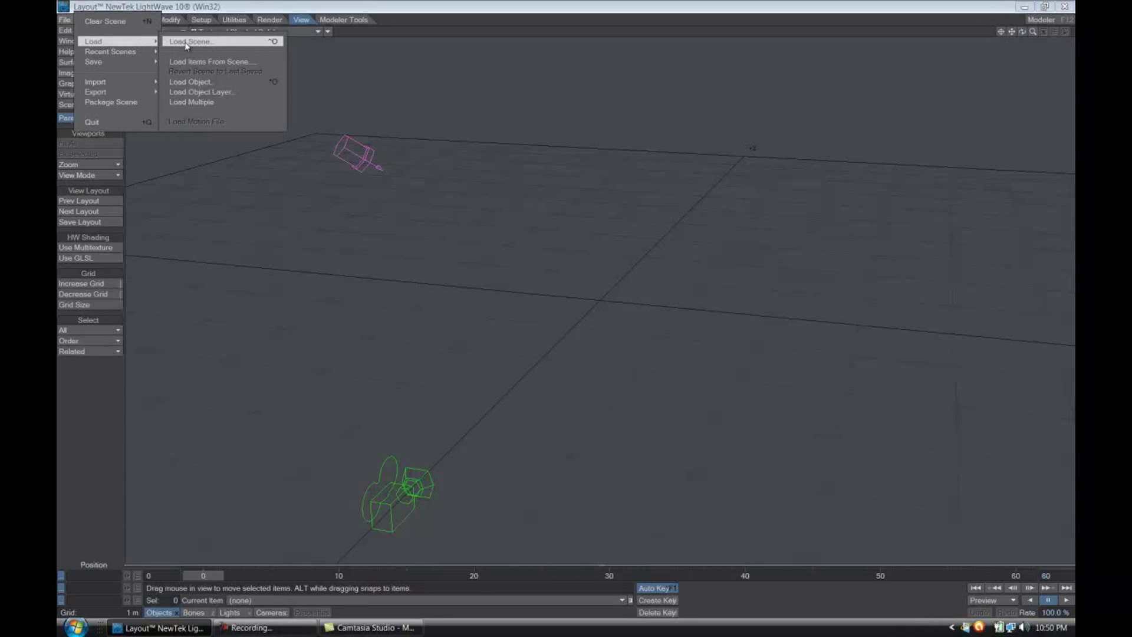
pyautogui.click(186, 46)
pyautogui.click(357, 97)
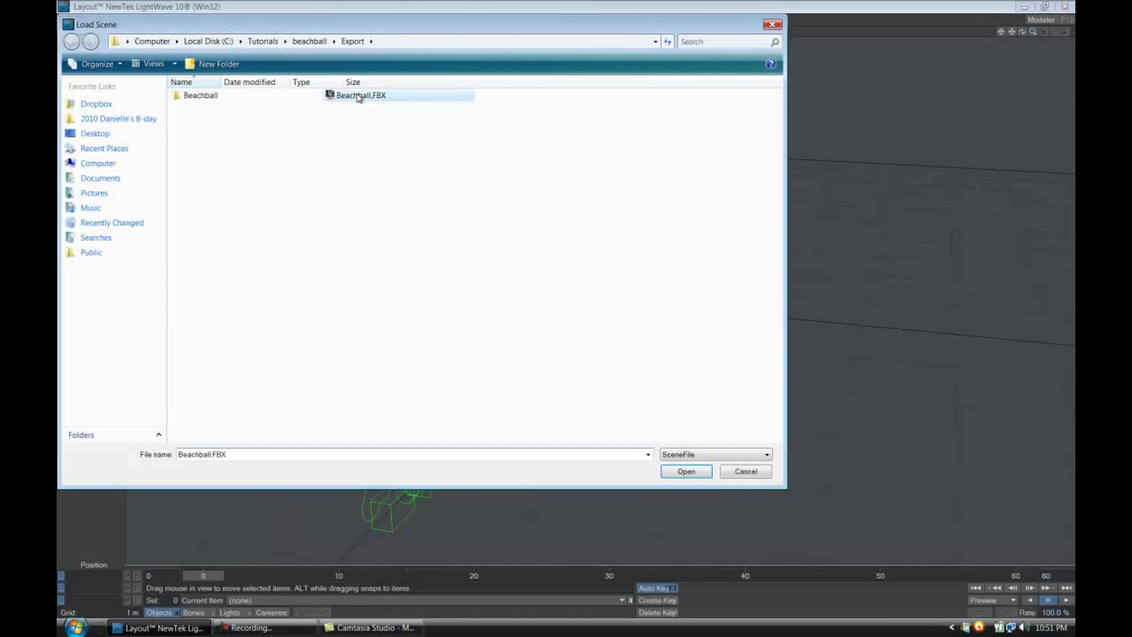
pyautogui.click(691, 474)
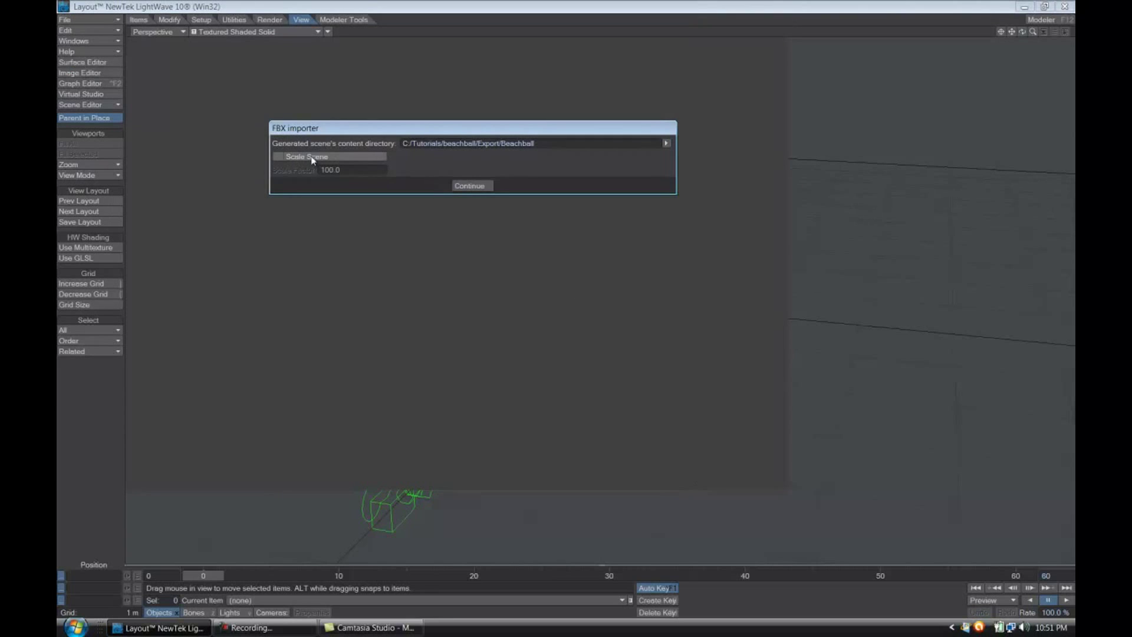
pyautogui.click(472, 187)
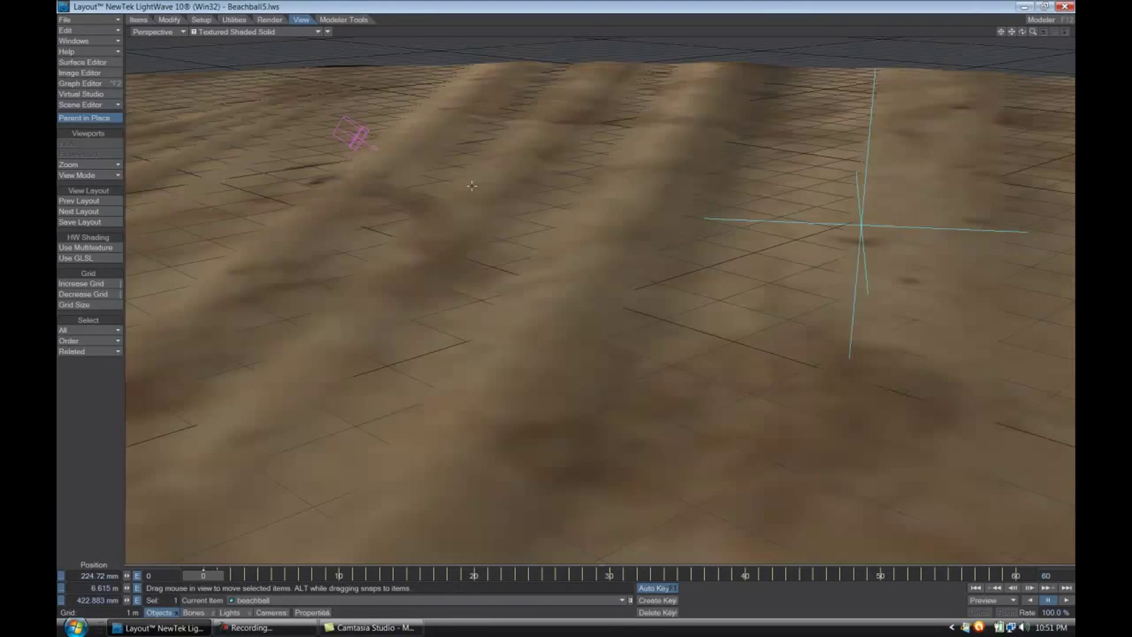
# Step: Orbit the Perspective view to the horizon and play the ball animation, pausing mid-fall
pyautogui.moveTo(625, 284)
pyautogui.keyDown('alt'); pyautogui.mouseDown()
pyautogui.moveTo(626, 230)
pyautogui.moveTo(567, 311)
pyautogui.mouseUp(); pyautogui.keyUp('alt')
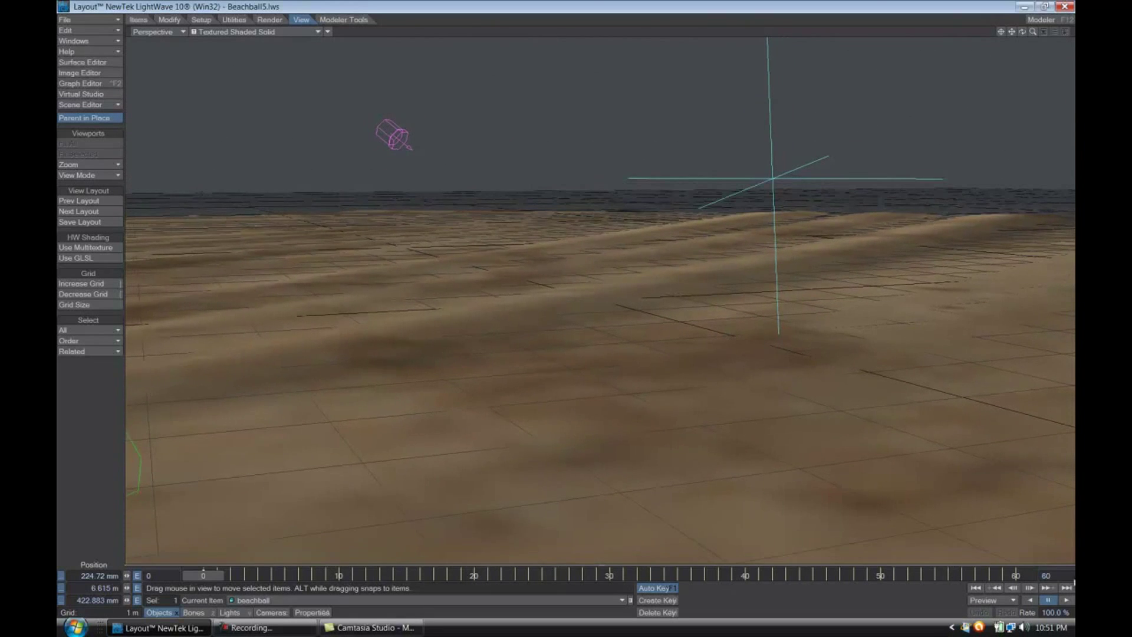
pyautogui.click(1066, 599)
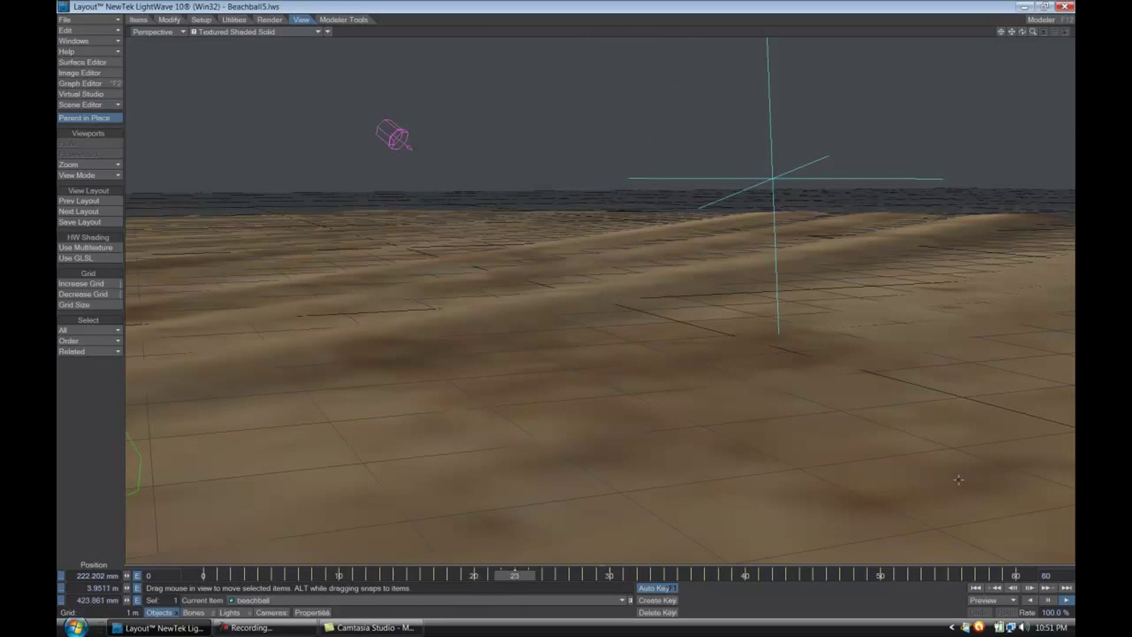
pyautogui.click(1048, 600)
# Step: Set the end frame to 240, replay the ball drop from frame 0, then pause
pyautogui.doubleClick(1053, 576)
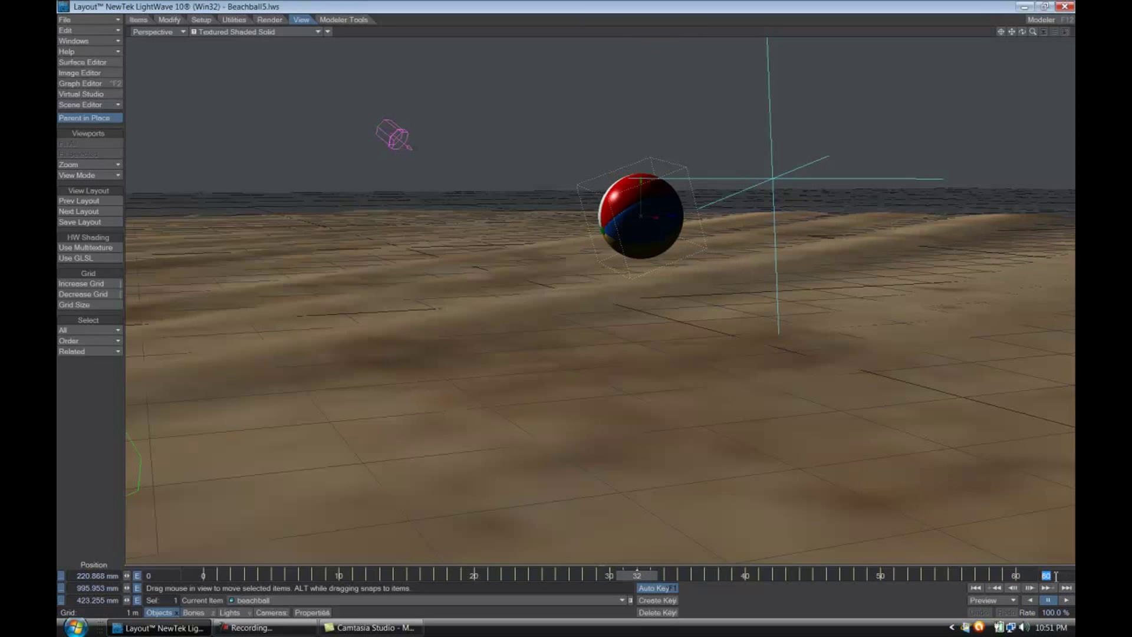
pyautogui.write('240')
pyautogui.press('Return')
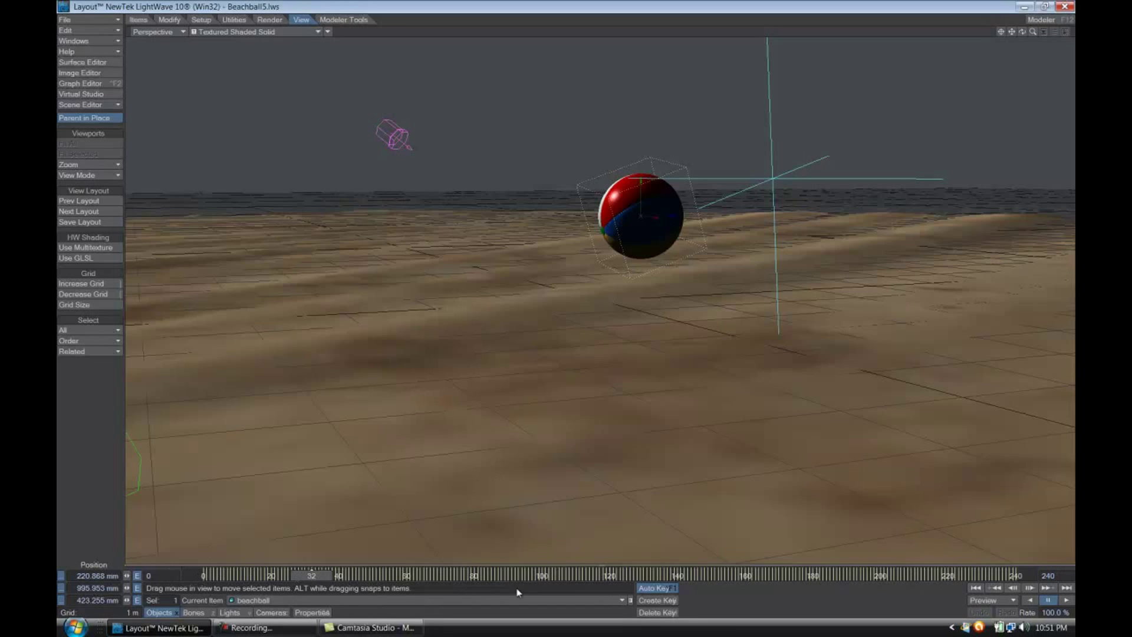
pyautogui.click(996, 588)
pyautogui.click(1067, 599)
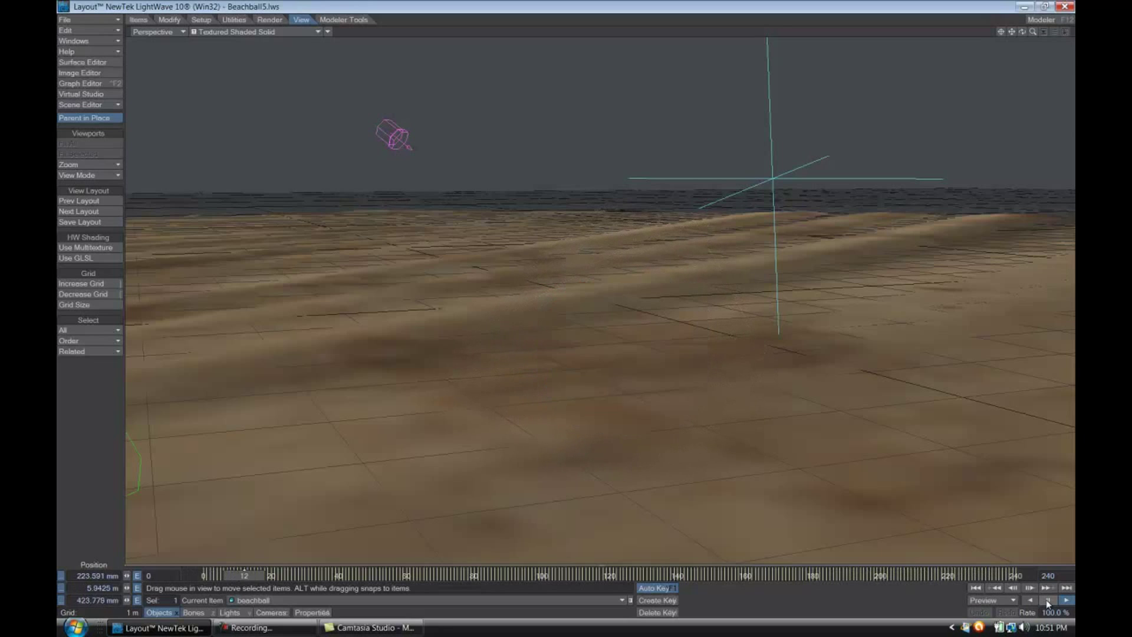
pyautogui.click(1047, 601)
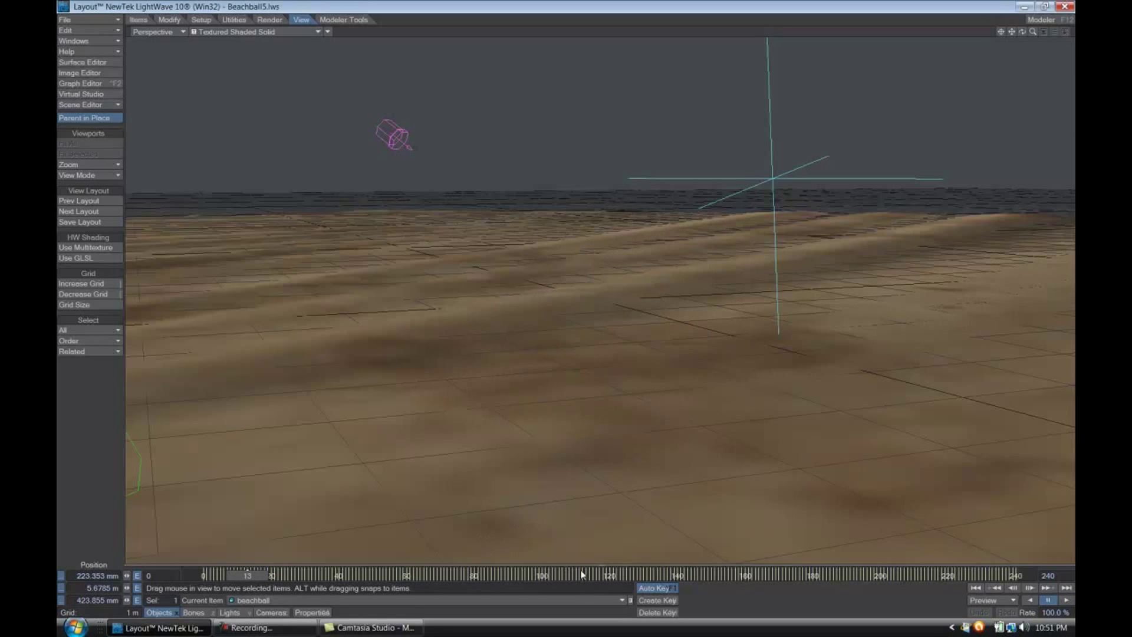